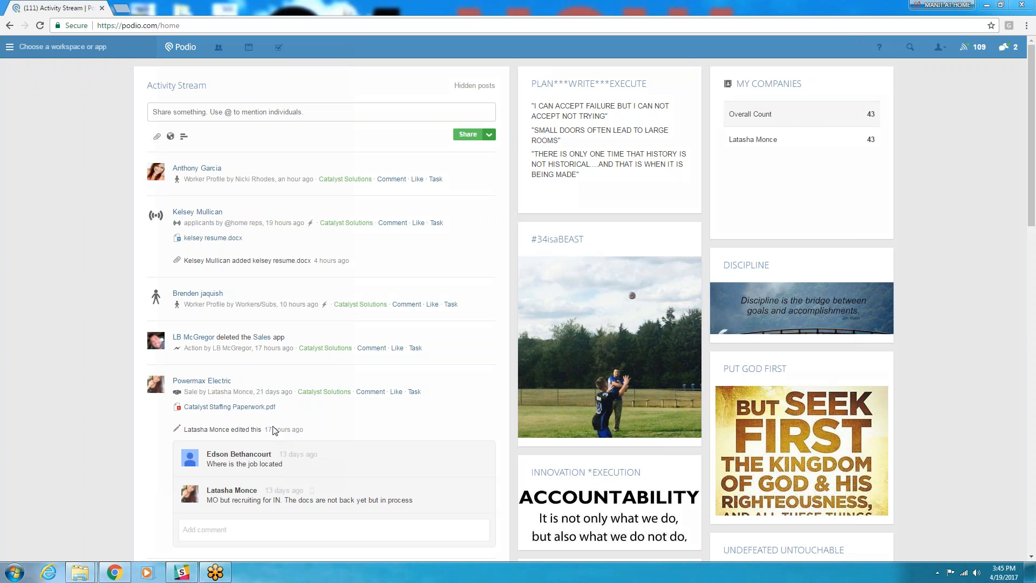
- Look through the unread notifications and the options in the account menu
left_click(1005, 48)
left_click(963, 49)
left_click(864, 72)
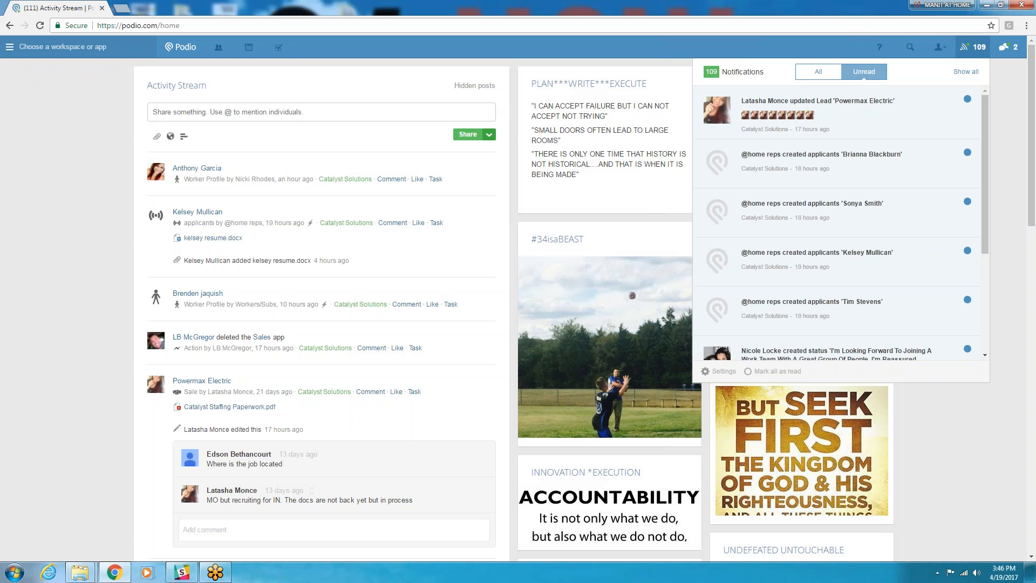
scroll(772, 162, "down", 2)
scroll(781, 197, "down", 2)
scroll(791, 235, "up", 4)
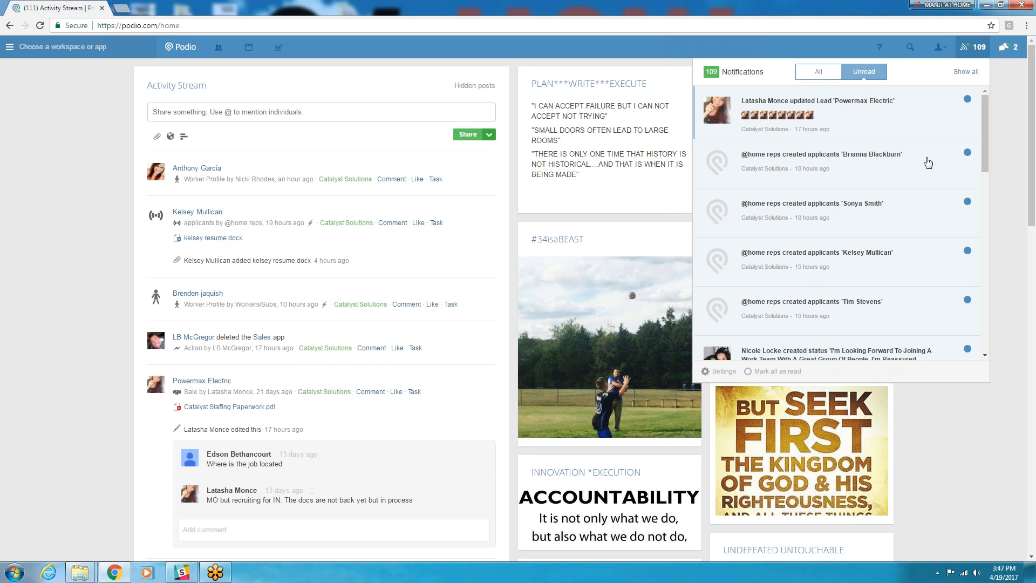
left_click(1005, 148)
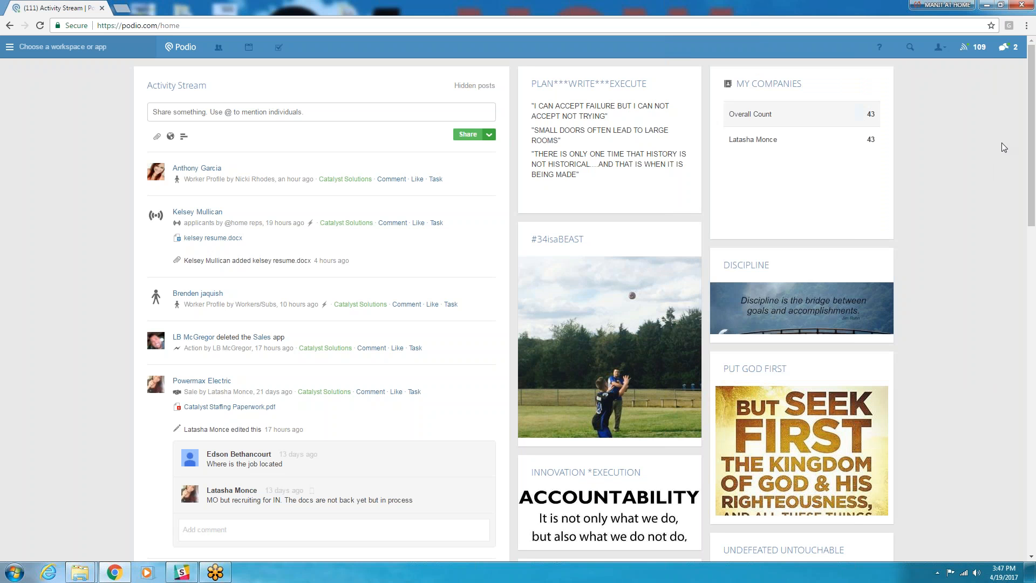
left_click(944, 48)
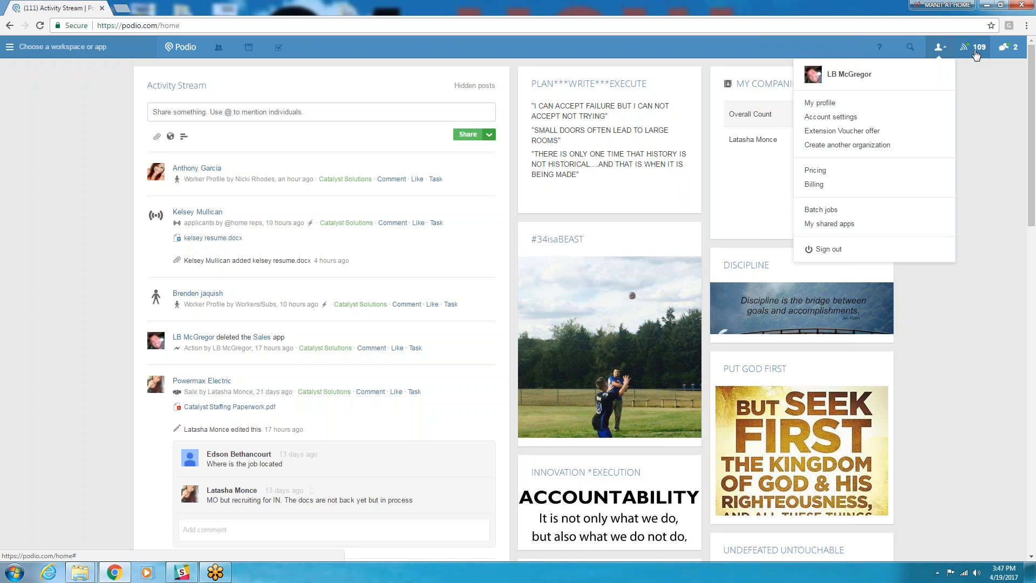
left_click(993, 107)
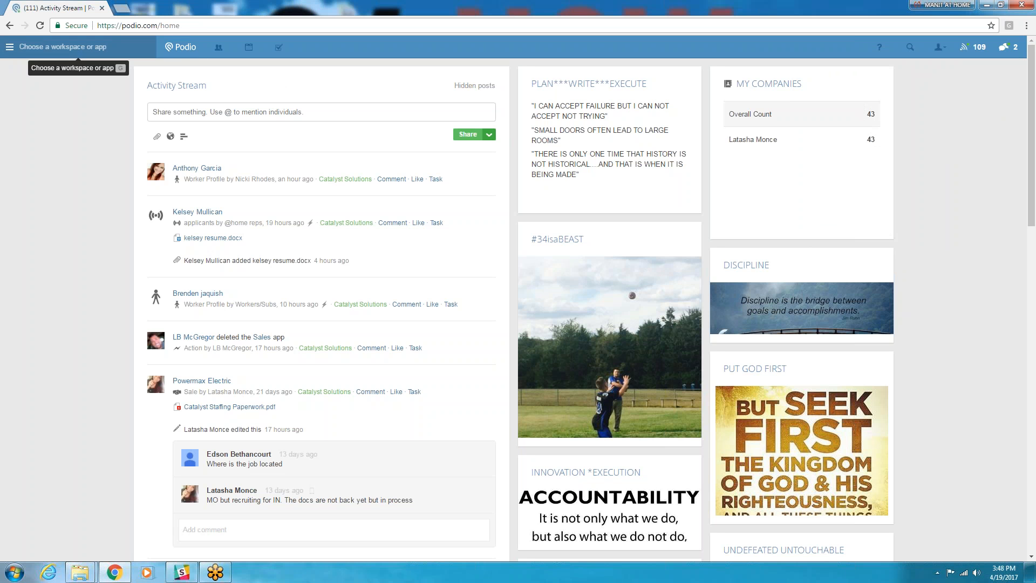
- Go to the Catalyst Solutions workspace and open its Leads app
left_click(65, 47)
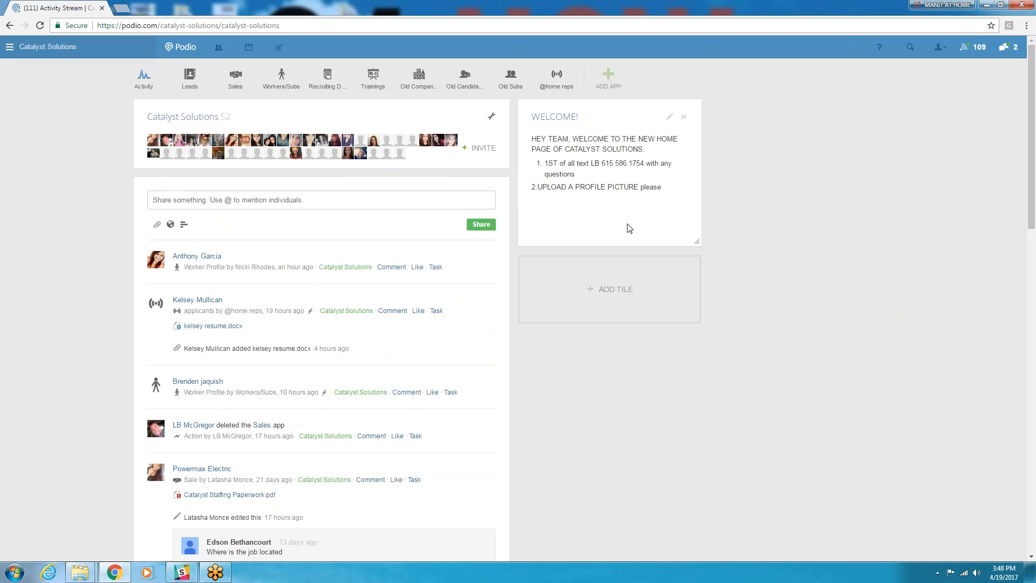
left_click(929, 454)
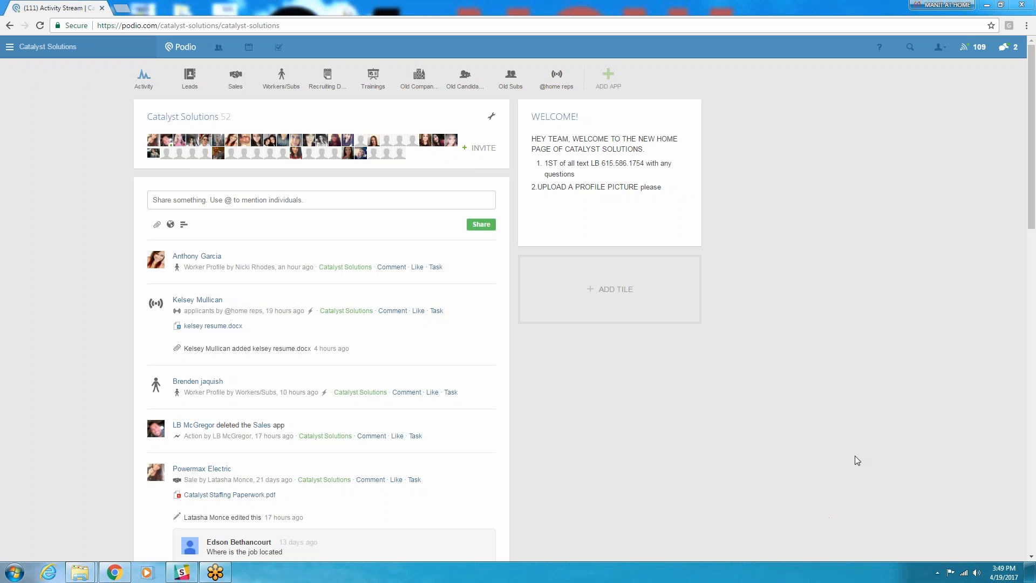
left_click(190, 77)
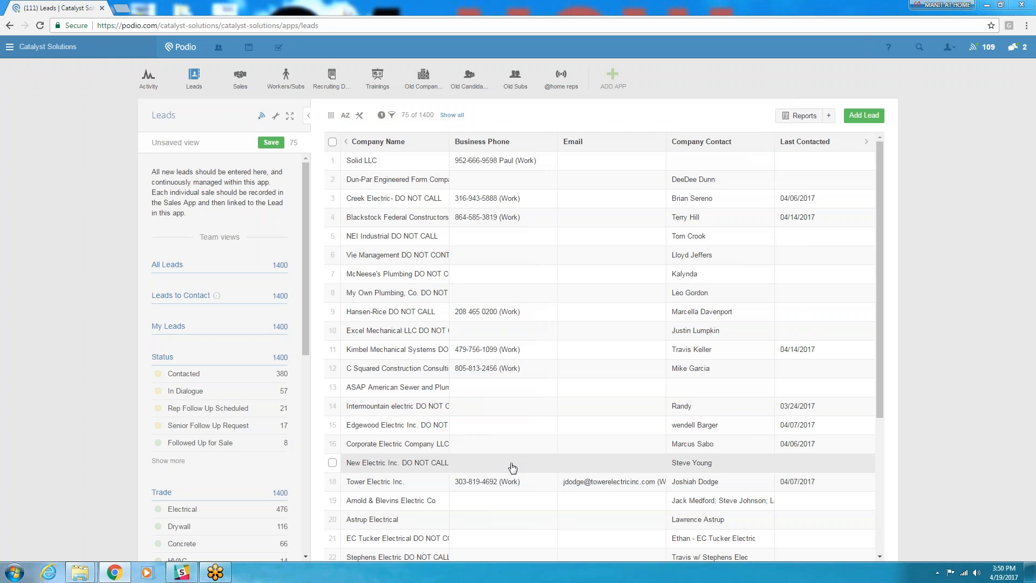
- Remove the applied sales rep filter from the leads and reapply it for the account owner
left_click(391, 117)
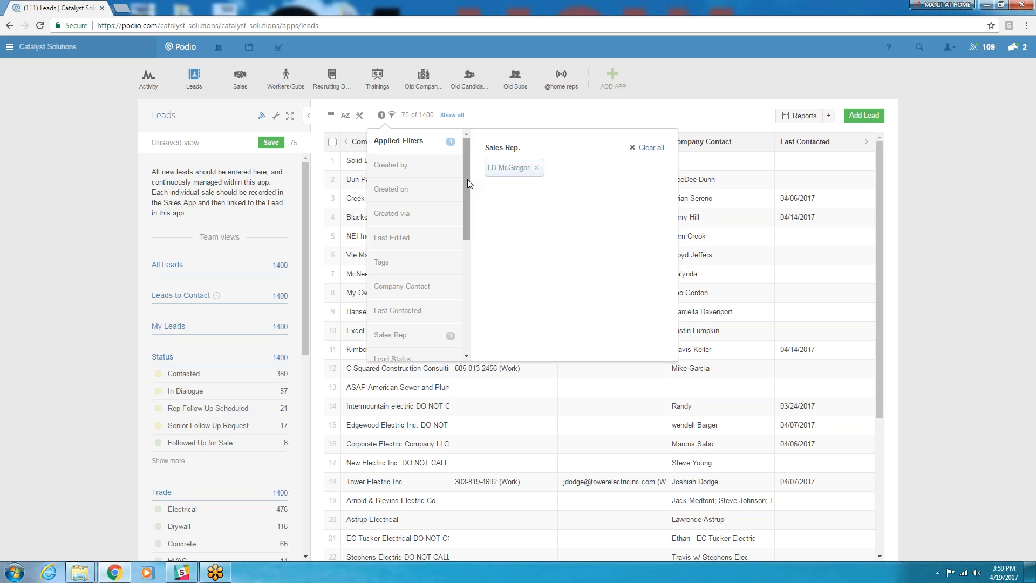
left_click(536, 168)
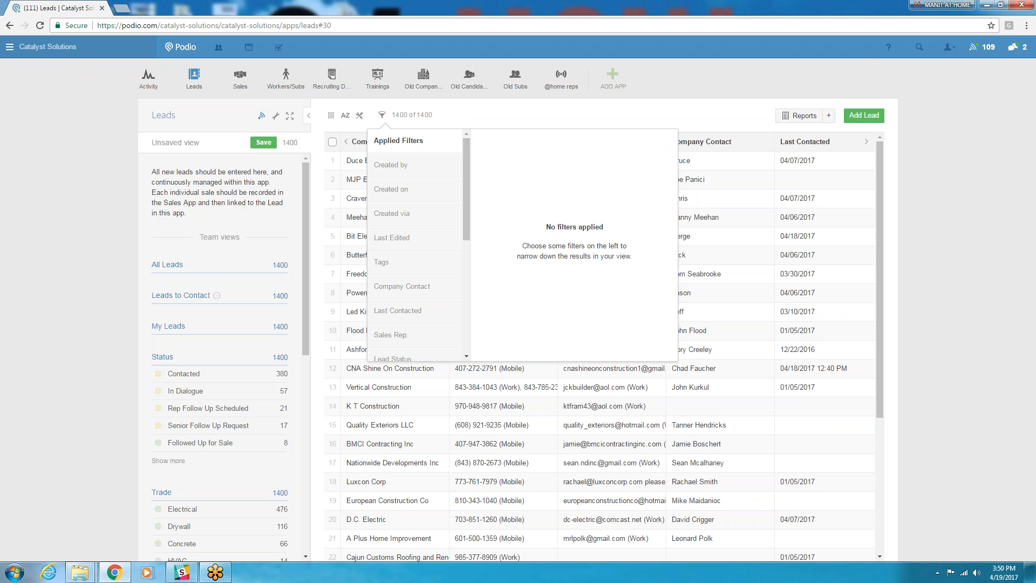
left_click_drag(466, 157, 474, 208)
left_click(392, 255)
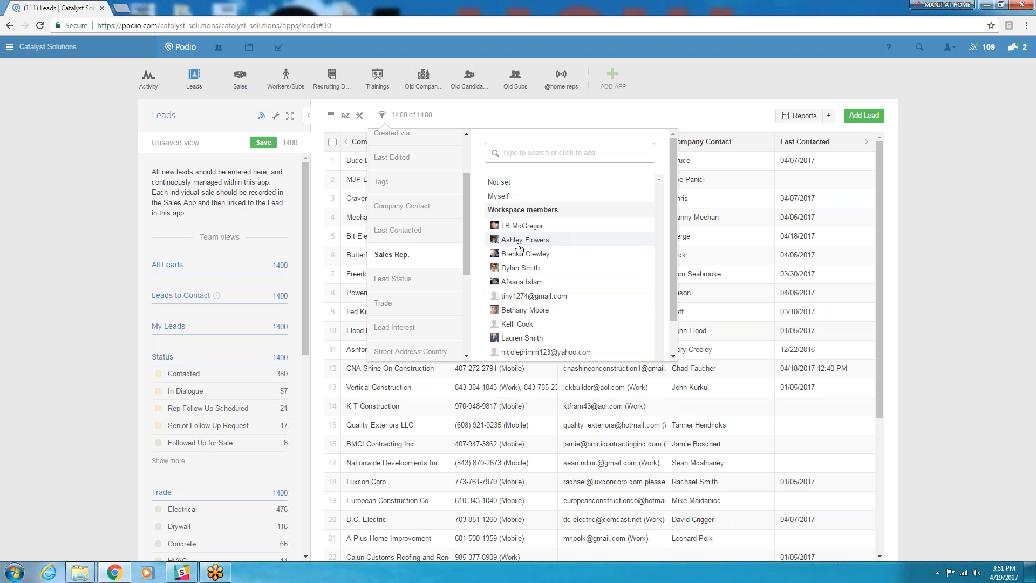
left_click(520, 226)
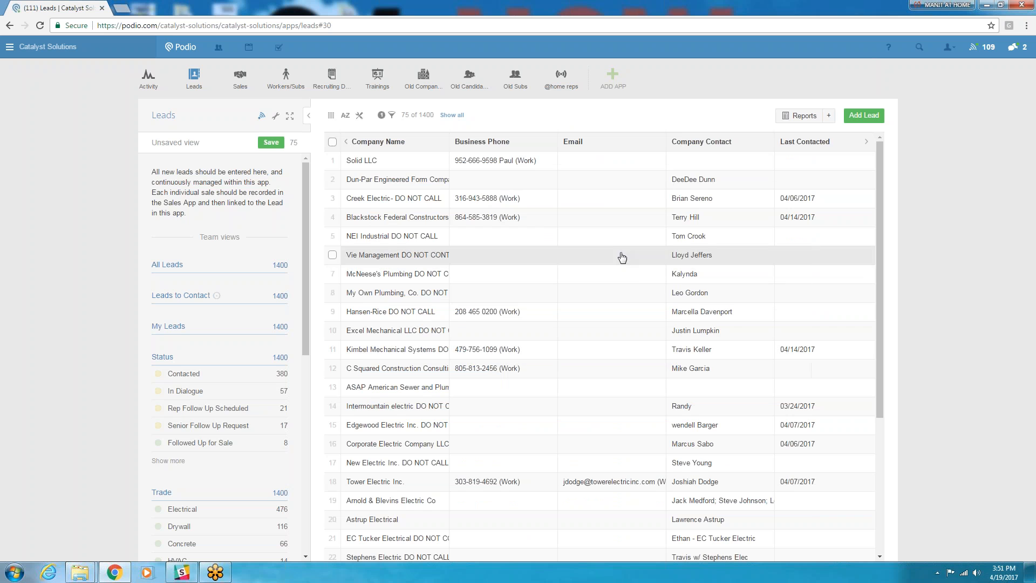
scroll(619, 258, "down", 4)
scroll(472, 277, "up", 4)
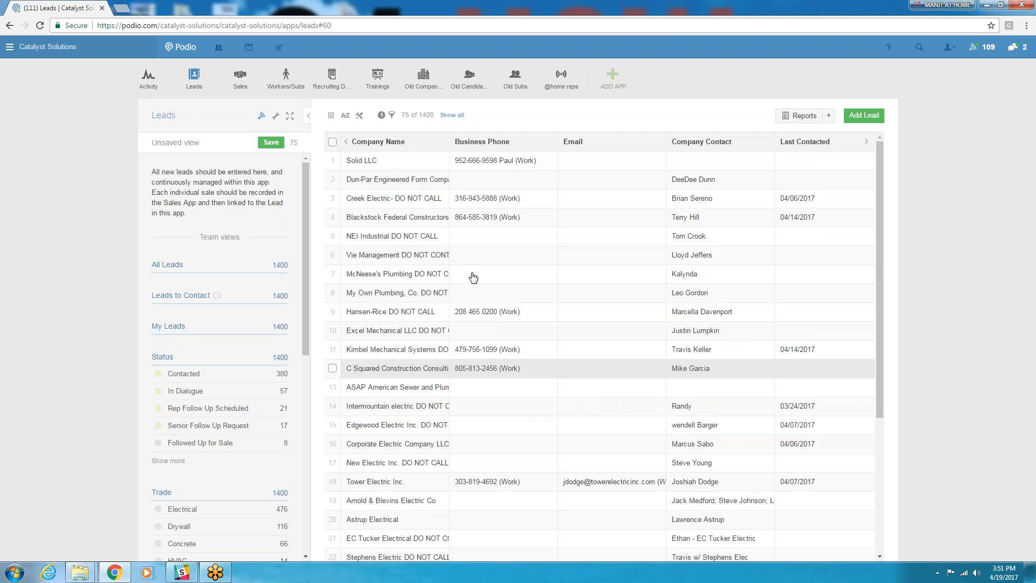
- Open the Vie Management DO NOT CONTACT lead, review its fields, and return to the leads list
left_click(428, 261)
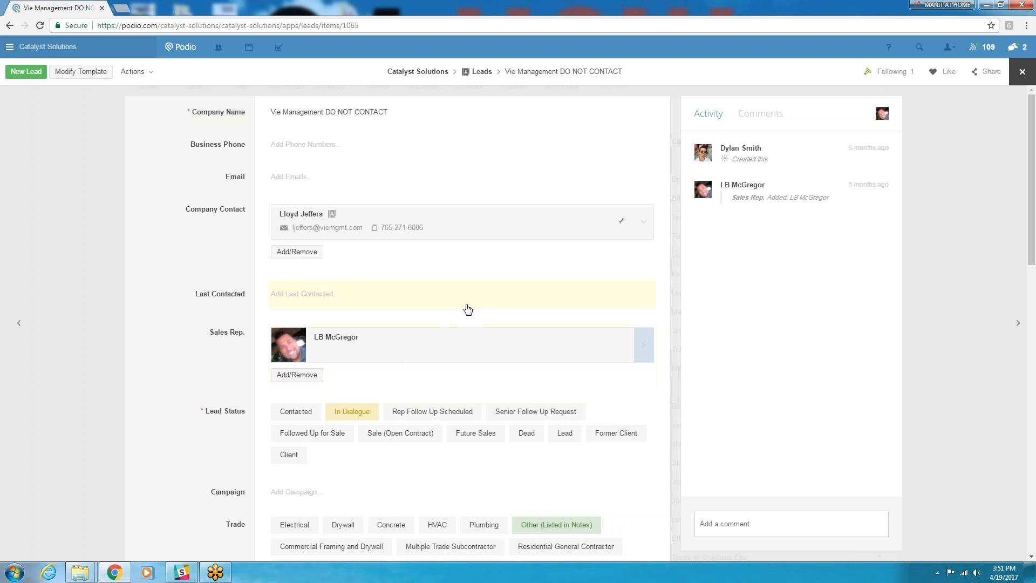
scroll(479, 316, "down", 2)
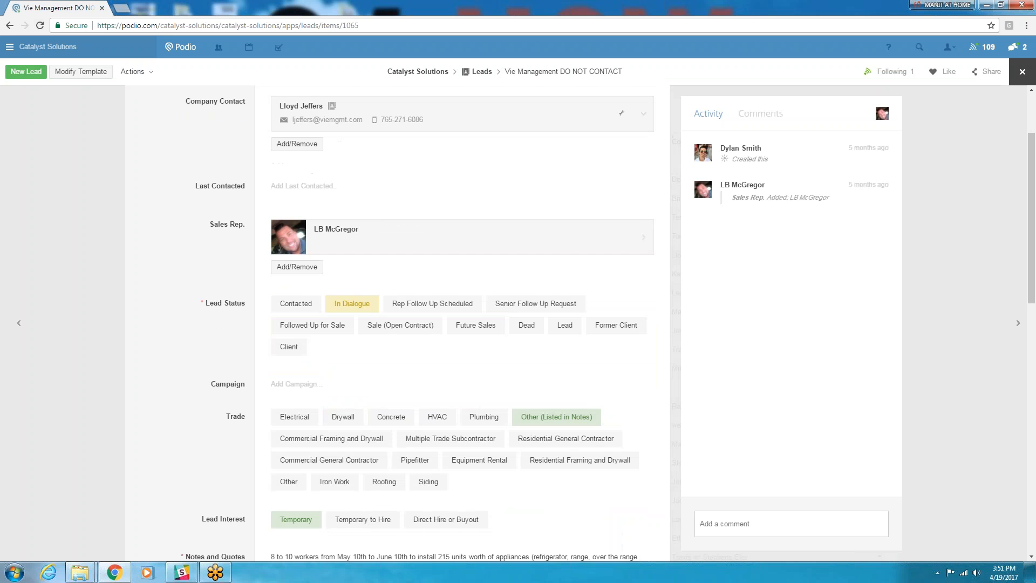
left_click(10, 25)
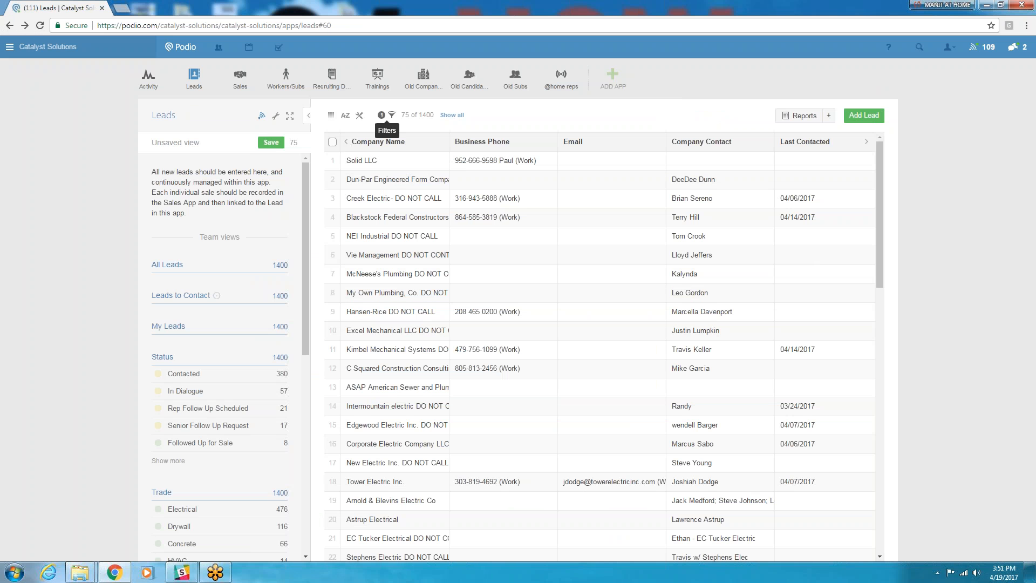
- Narrow the filtered leads further to those with the tag "hot"
left_click(392, 117)
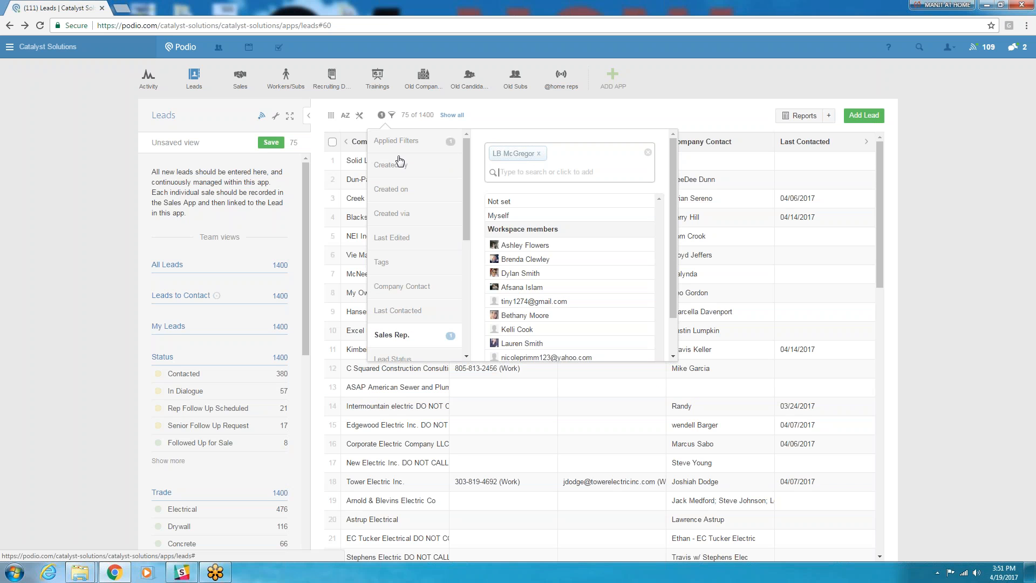
scroll(465, 182, "down", 1)
scroll(465, 181, "down", 1)
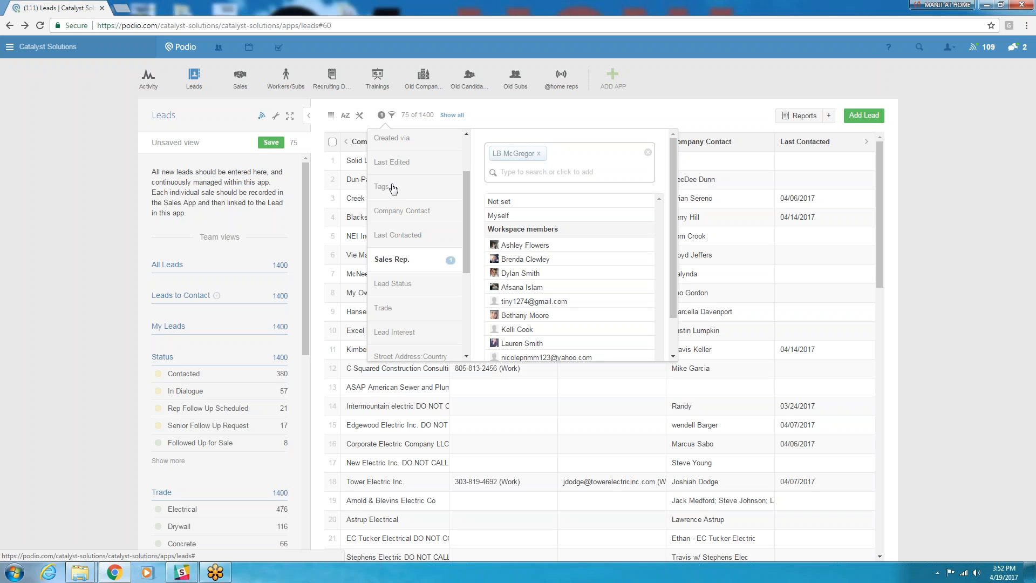
left_click(391, 187)
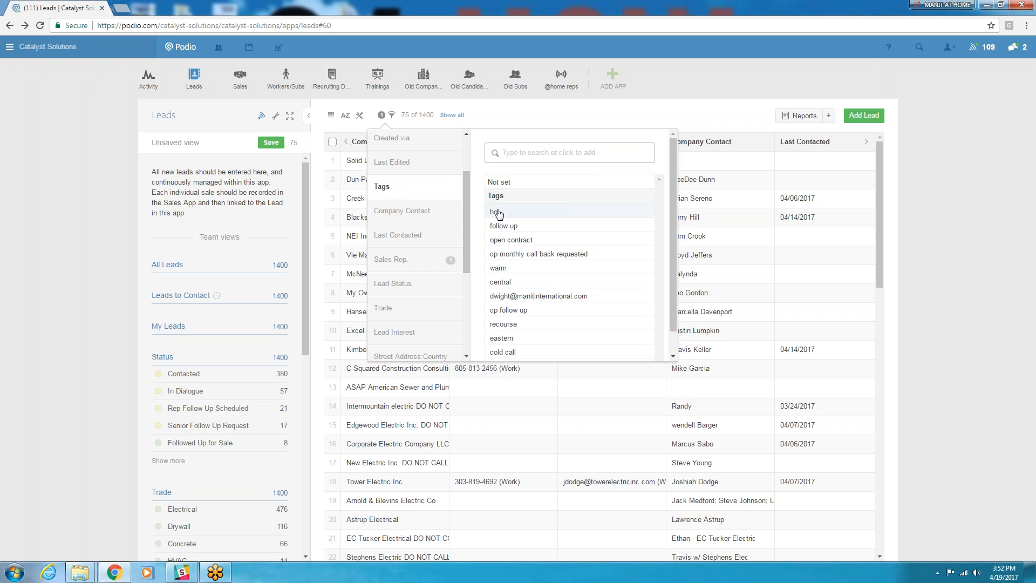
left_click(497, 212)
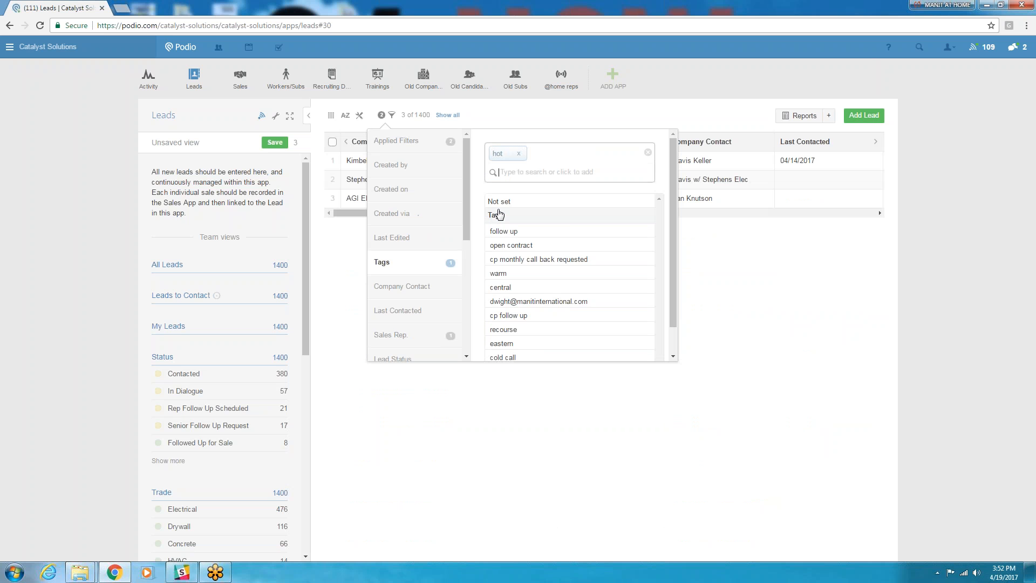
left_click(502, 128)
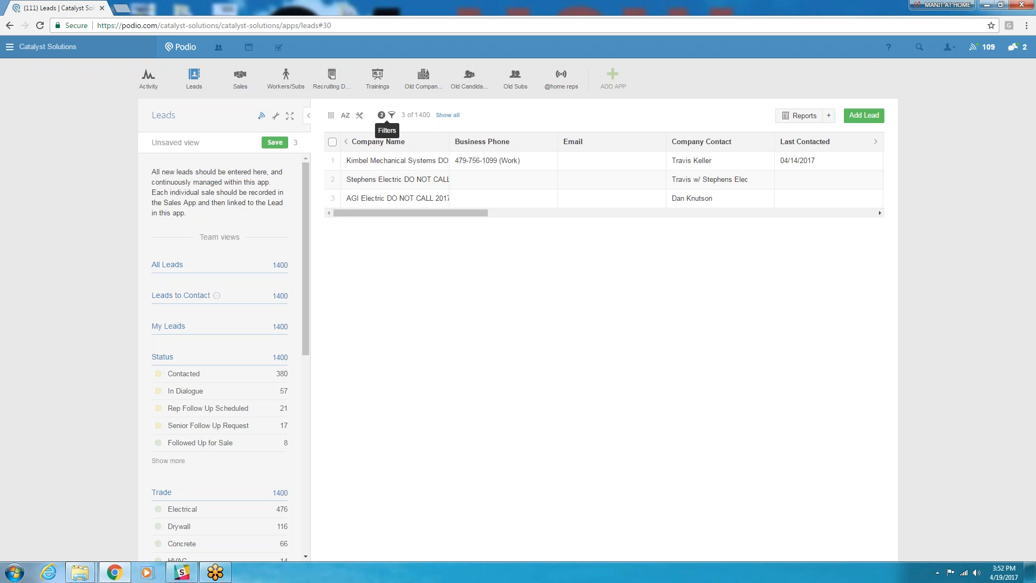
- Remove the "hot" tag filter and clear all remaining filters on the leads
left_click(392, 116)
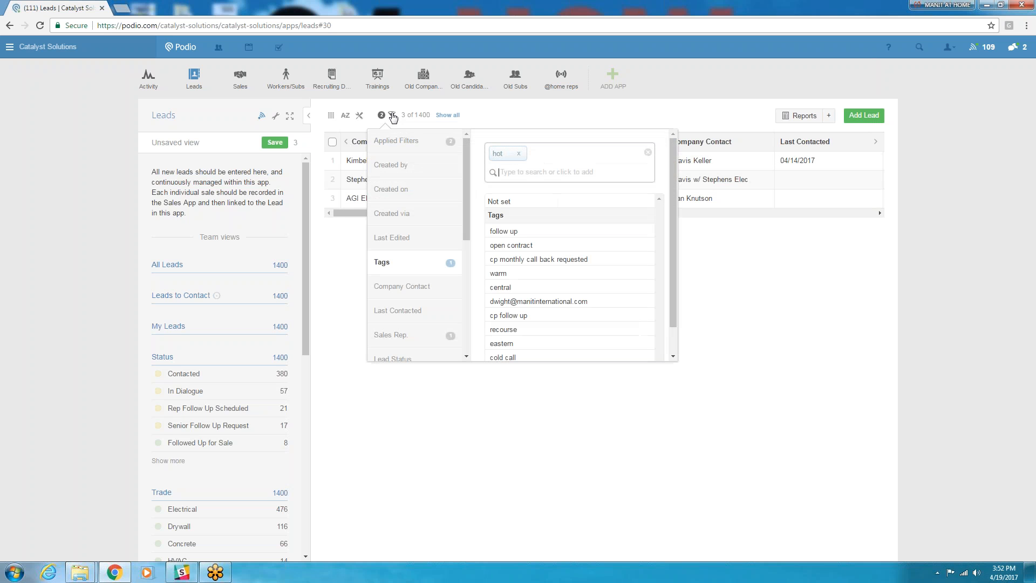
left_click(648, 153)
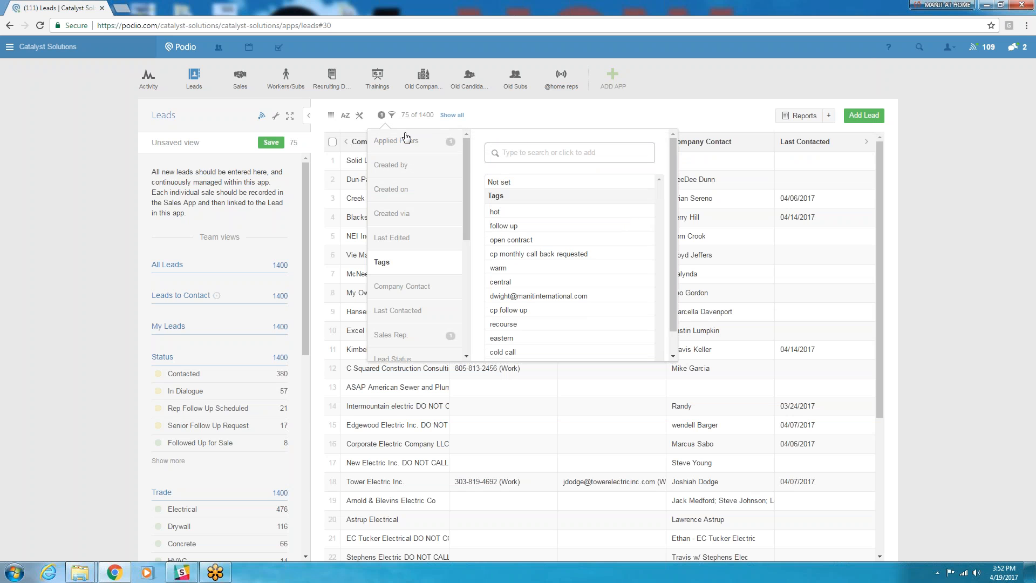
left_click(402, 144)
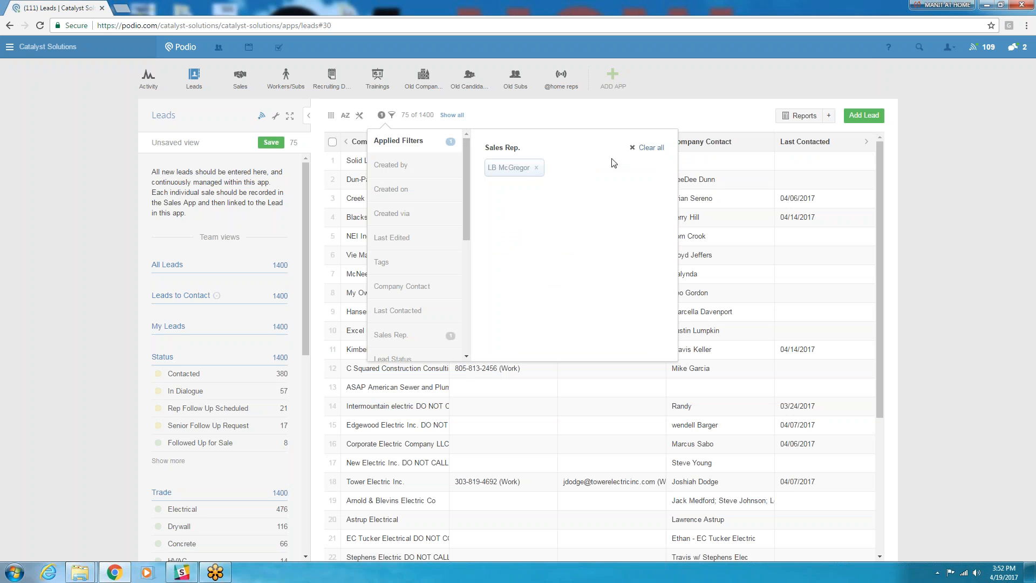
left_click(642, 150)
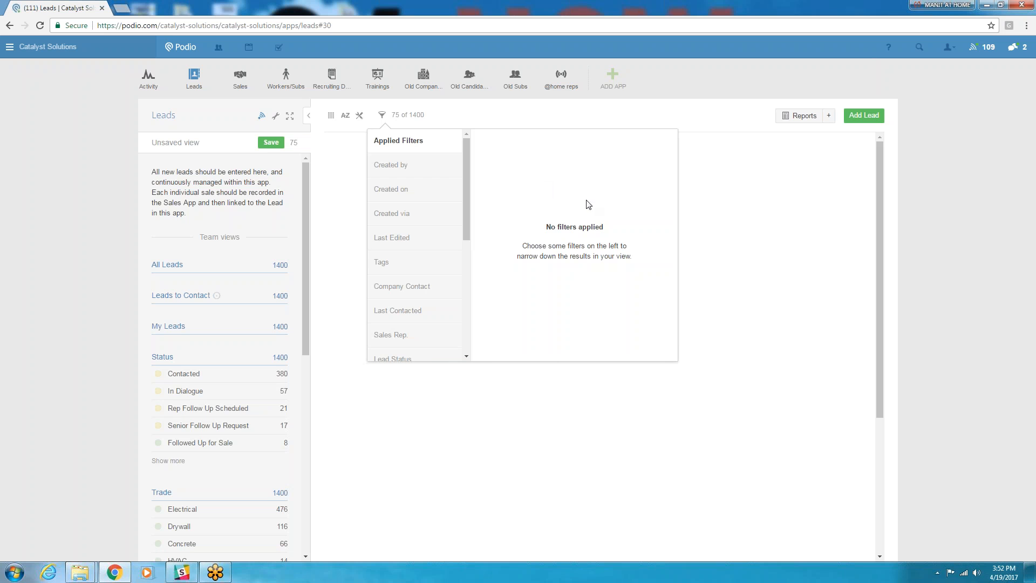
- Filter the full leads list by Sales Rep., choosing the account owner among the workspace members
scroll(427, 227, "down", 3)
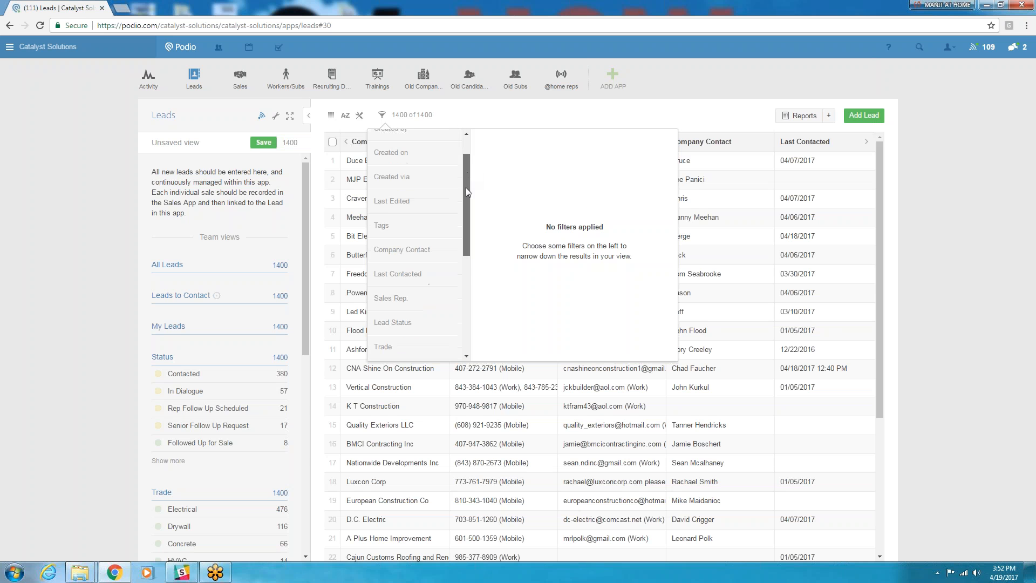
left_click(392, 260)
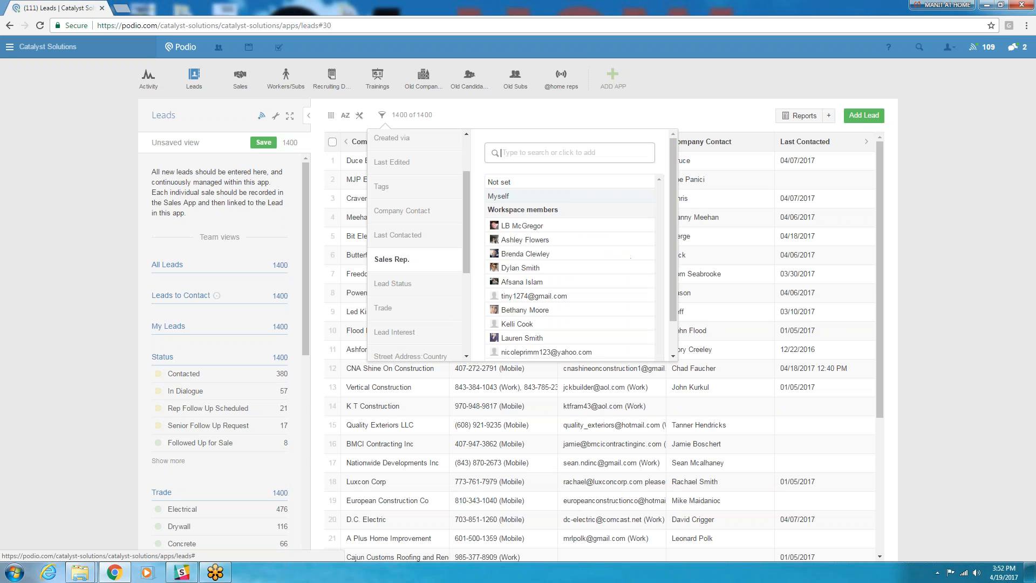
left_click(518, 226)
left_click(512, 128)
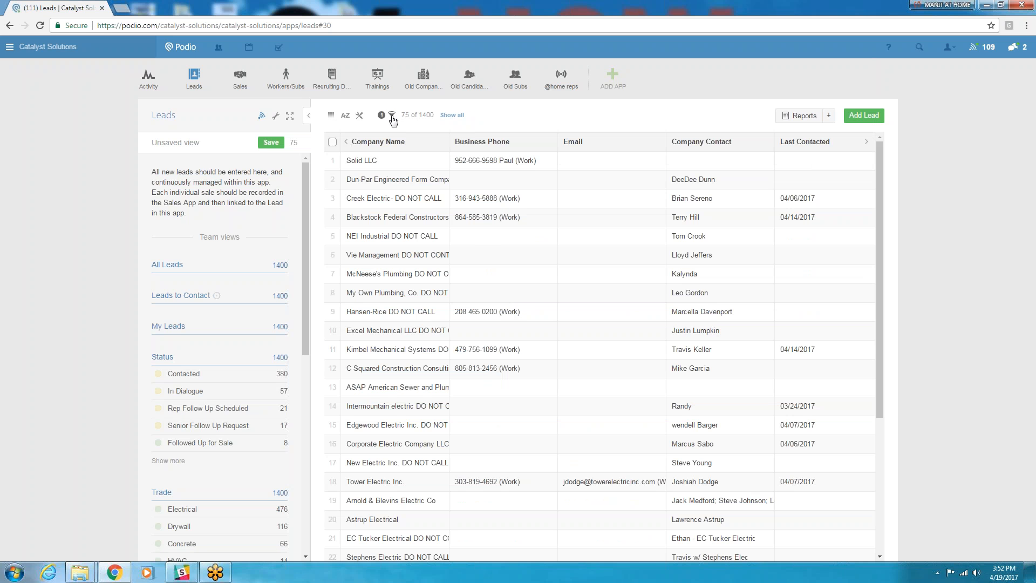
- Add a Trade filter for Electrical to the sales rep's leads
left_click(392, 115)
scroll(469, 202, "down", 1)
scroll(469, 202, "down", 3)
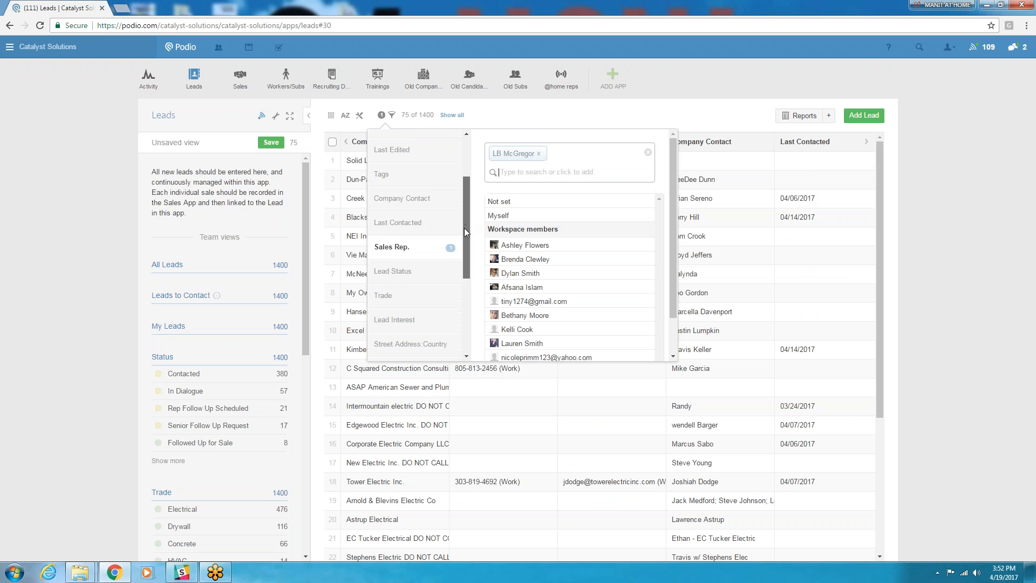
left_click(389, 246)
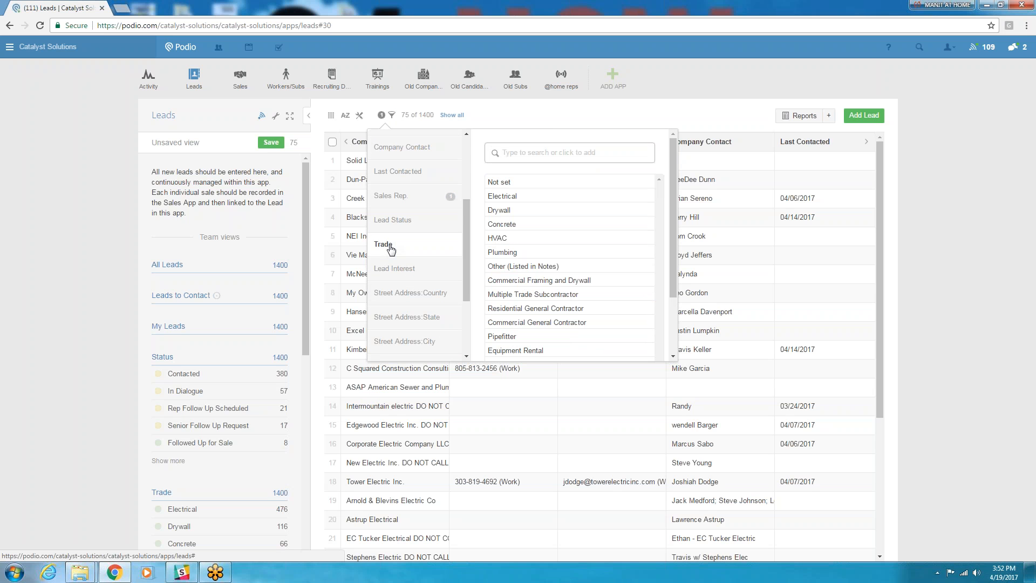
left_click(499, 196)
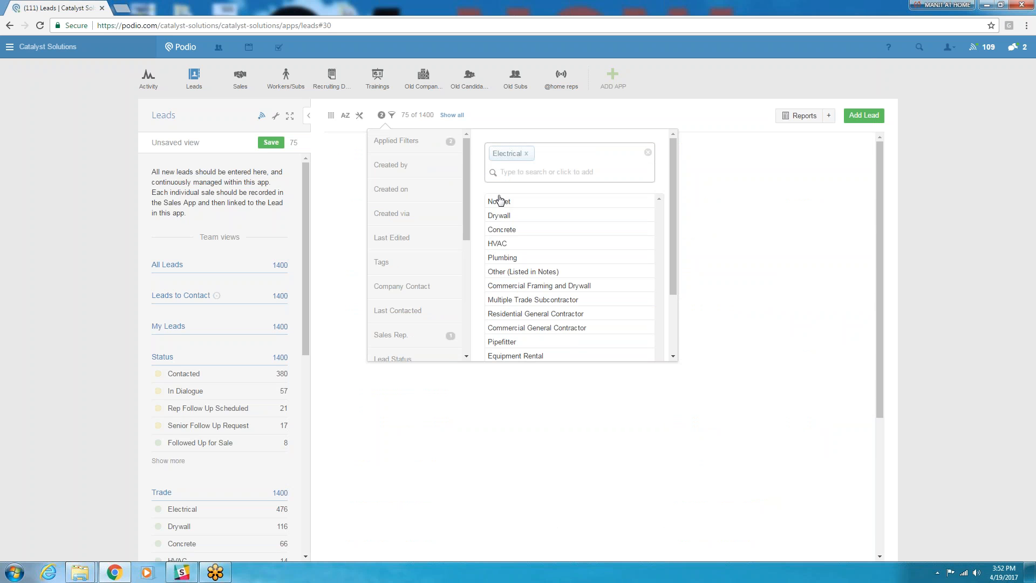
left_click(519, 123)
- Remove the Electrical trade filter from the applied filters
left_click(393, 116)
left_click(423, 142)
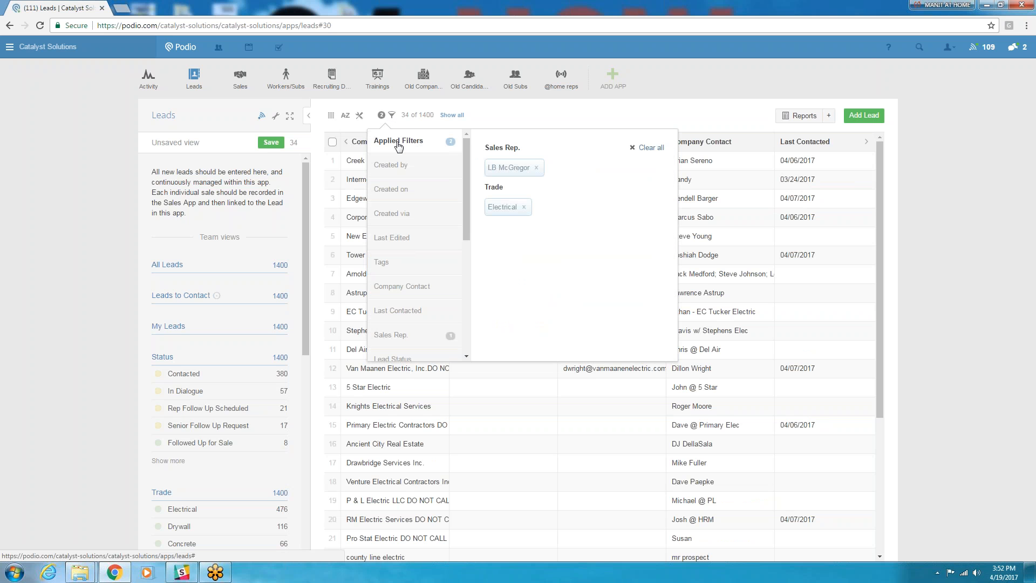
left_click(524, 207)
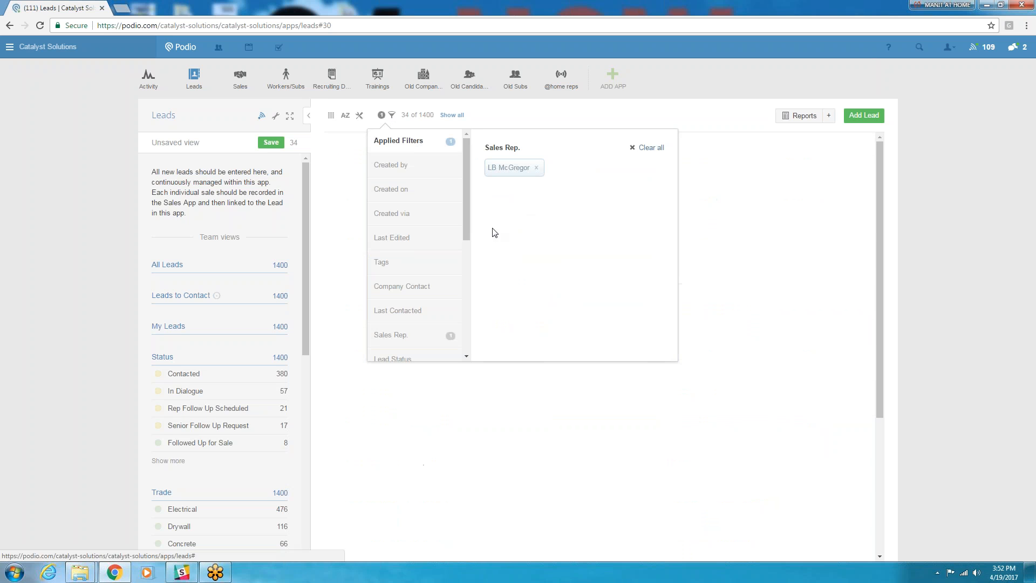
left_click_drag(466, 171, 468, 235)
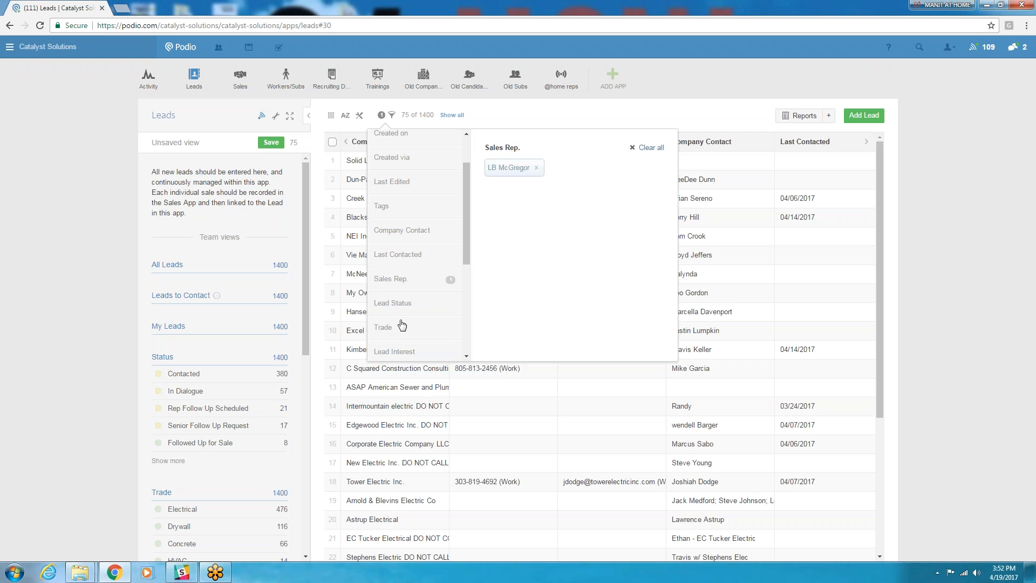
- Add a Trade filter for Plumbing to the sales rep's leads
left_click(399, 327)
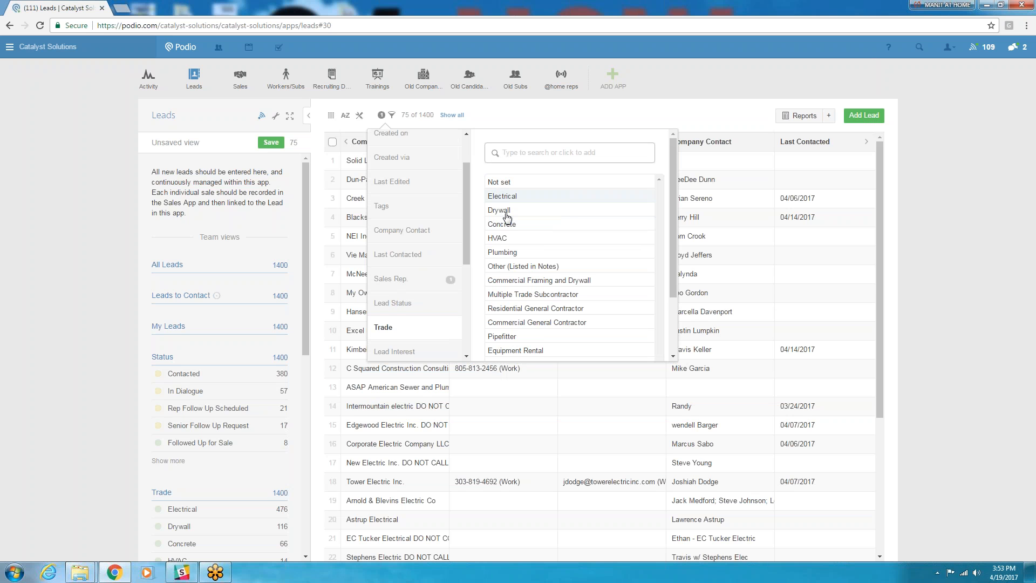
left_click(513, 252)
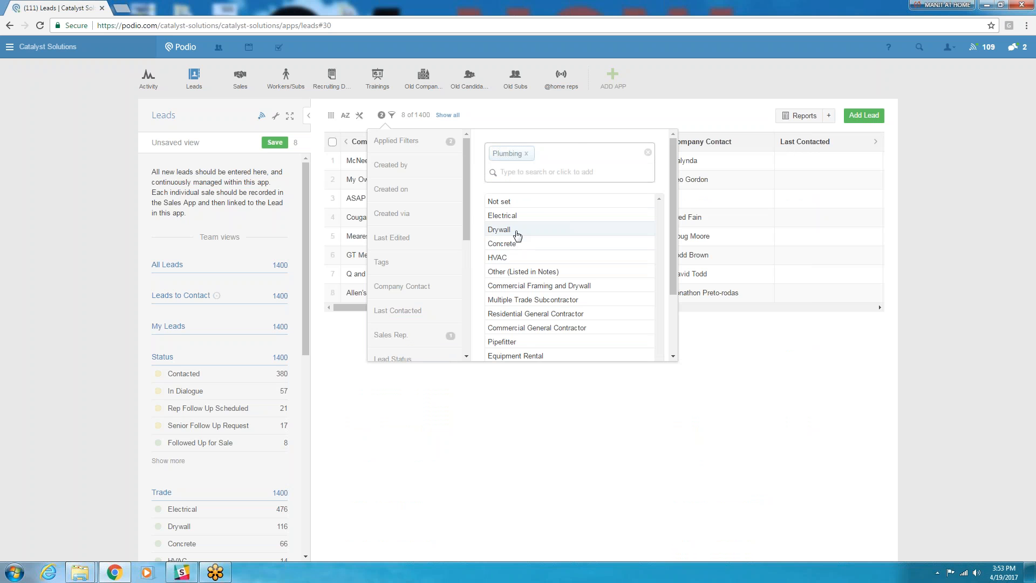
left_click(556, 125)
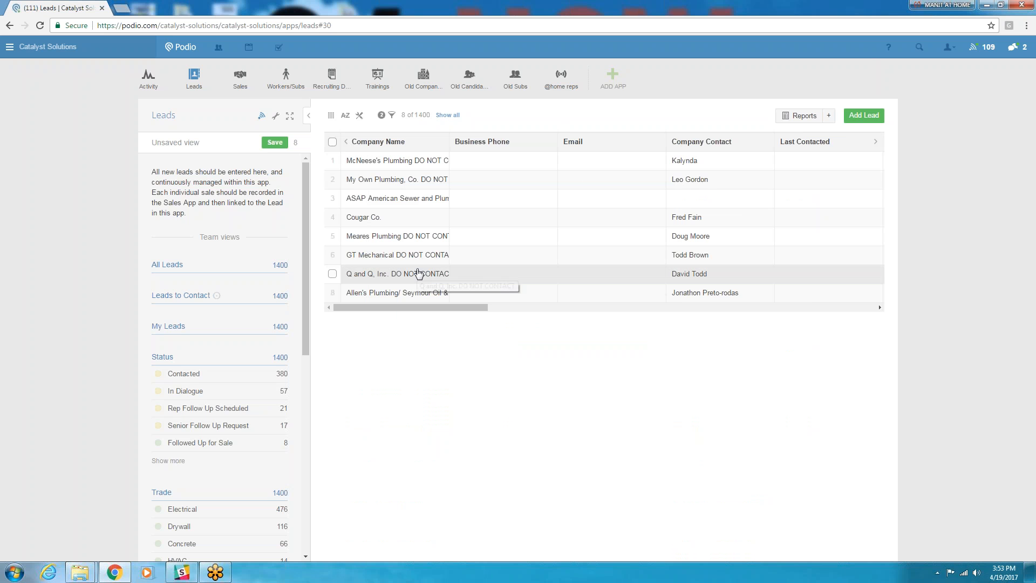
- Review the Sales Rep. and Trade filters applied to the leads list
left_click(392, 116)
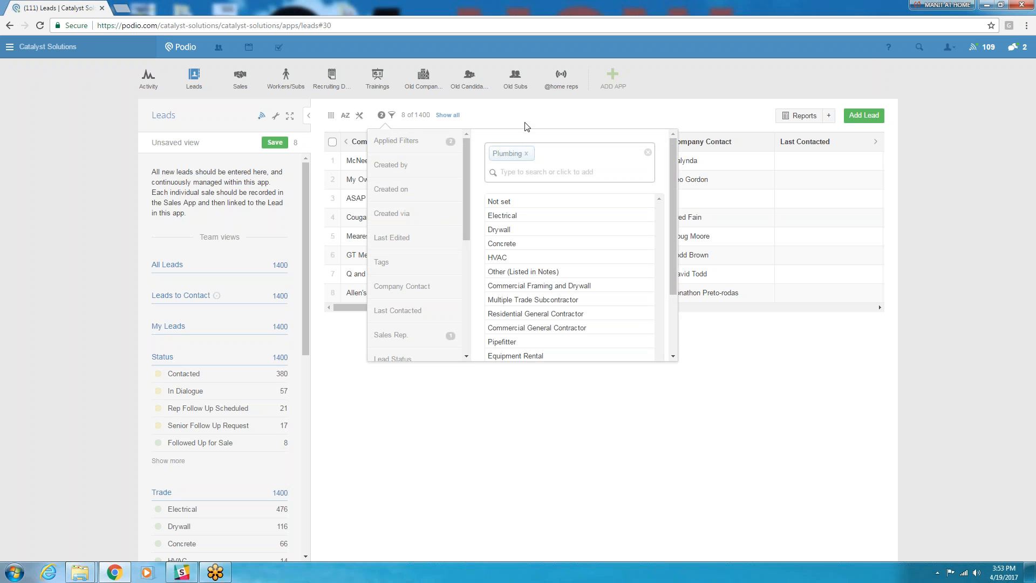
left_click(526, 126)
left_click(393, 115)
left_click(420, 142)
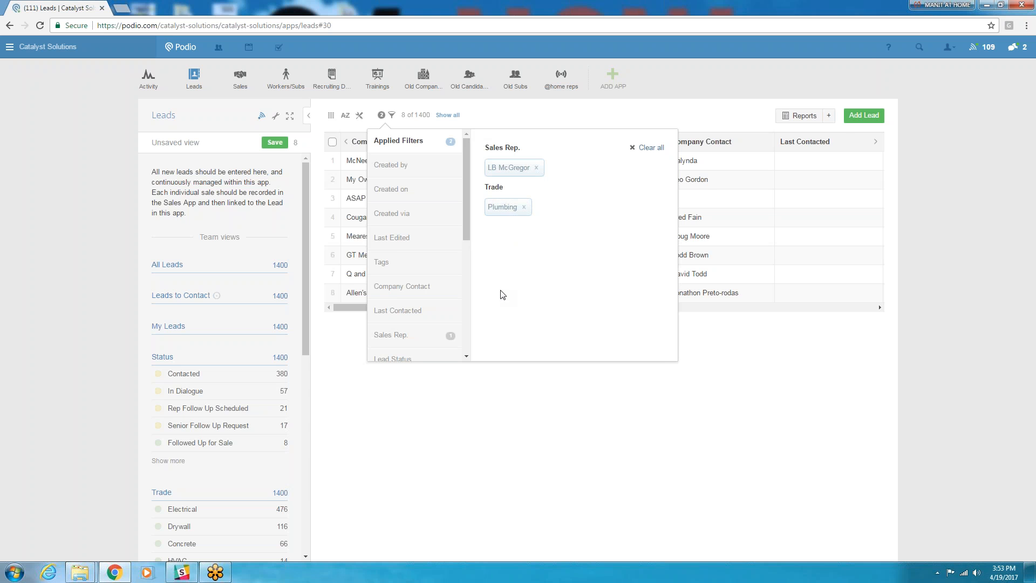
left_click(598, 123)
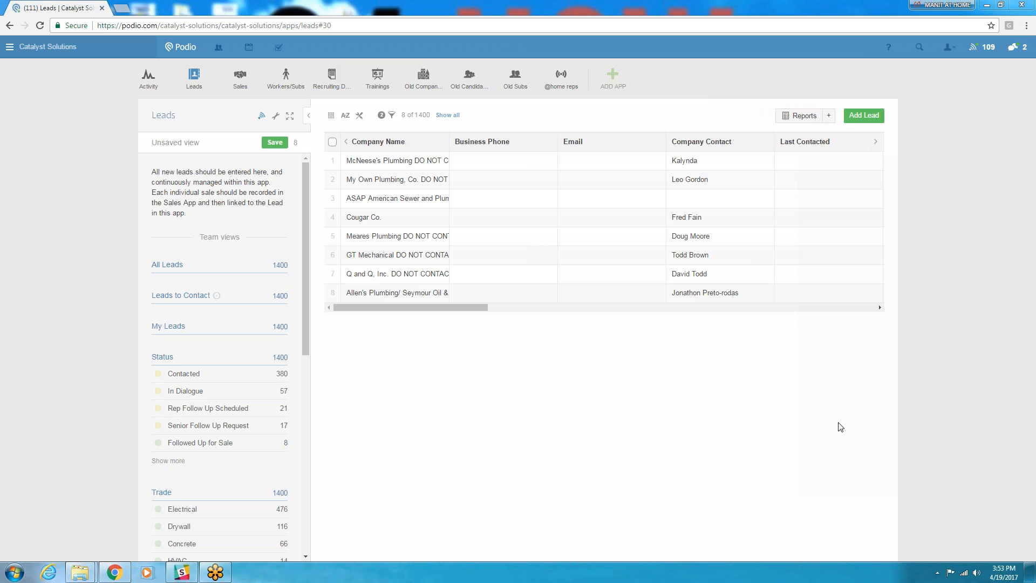
- Create a report on the filtered leads that counts items per Sales Rep., ordered by value, descending
left_click(830, 118)
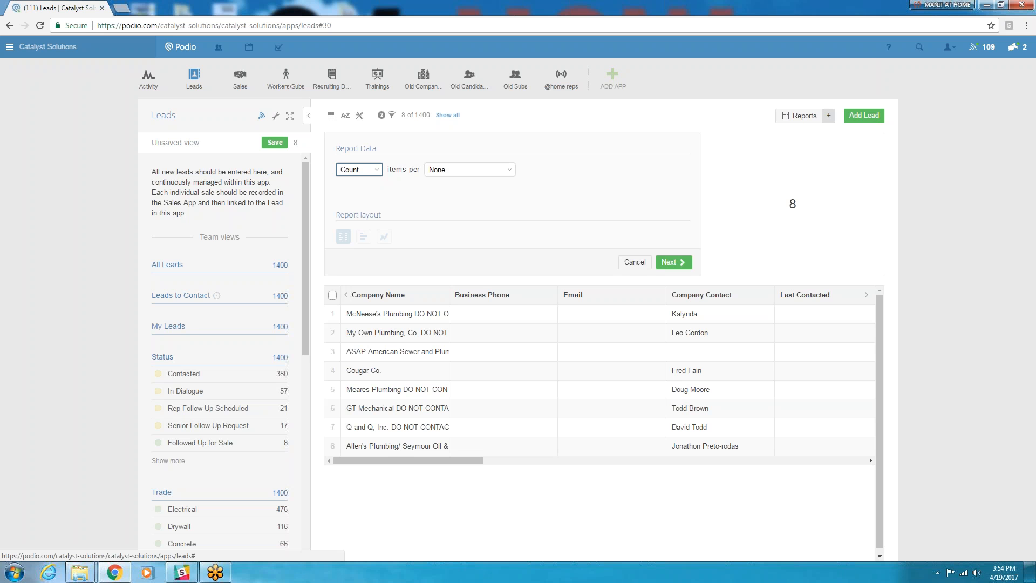
left_click(379, 170)
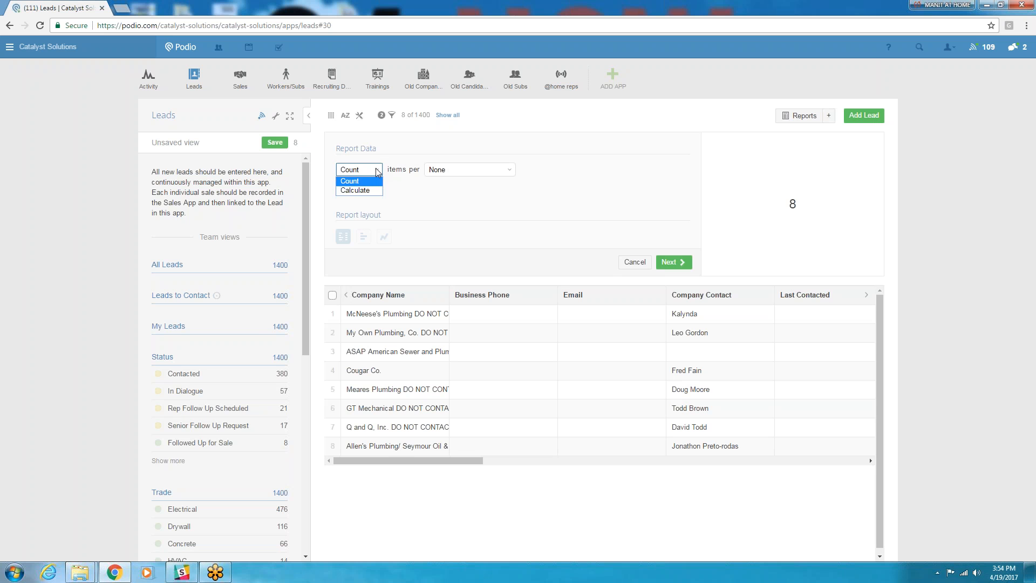
left_click(378, 172)
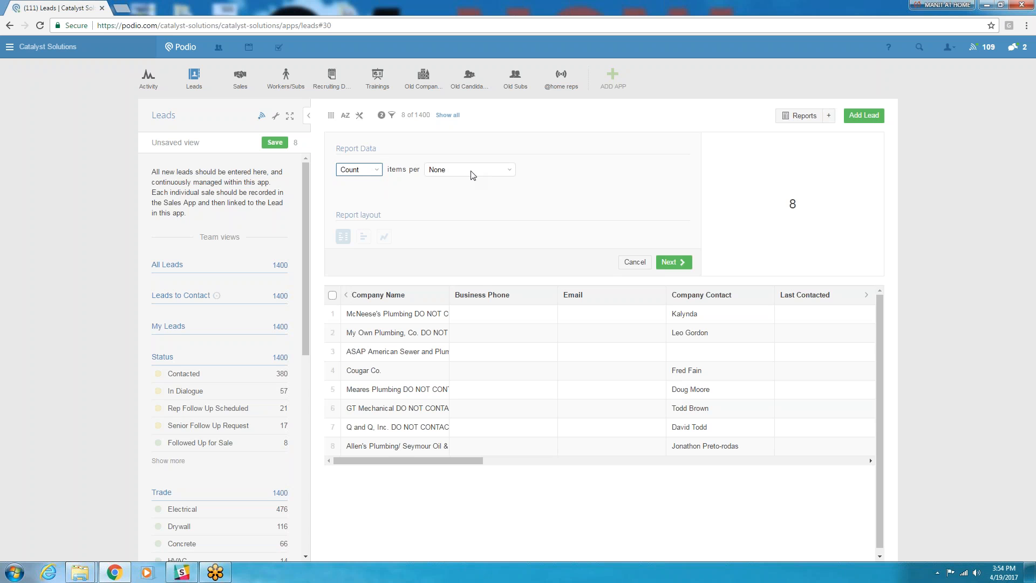
left_click(512, 171)
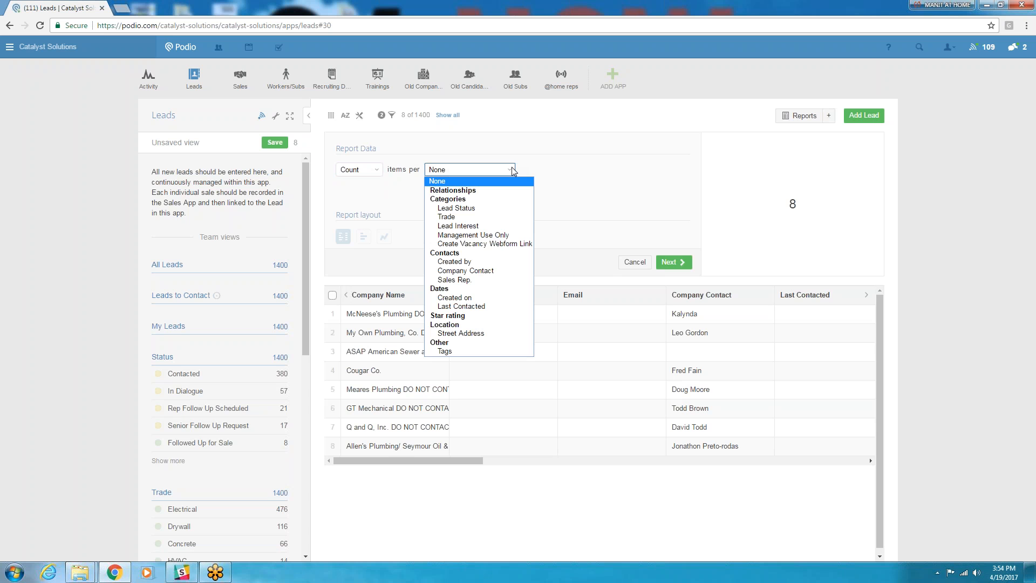
left_click(471, 282)
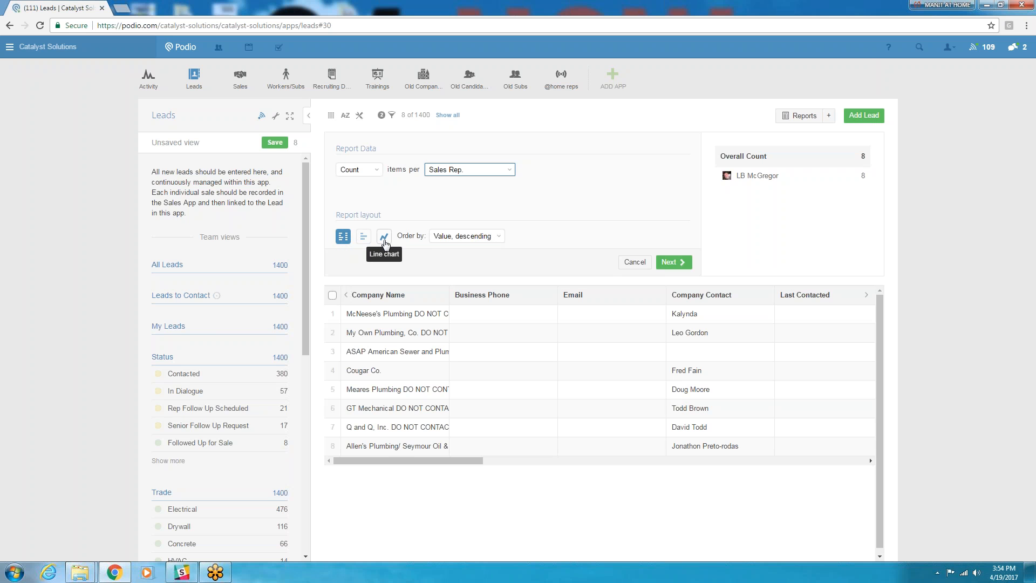
left_click(498, 237)
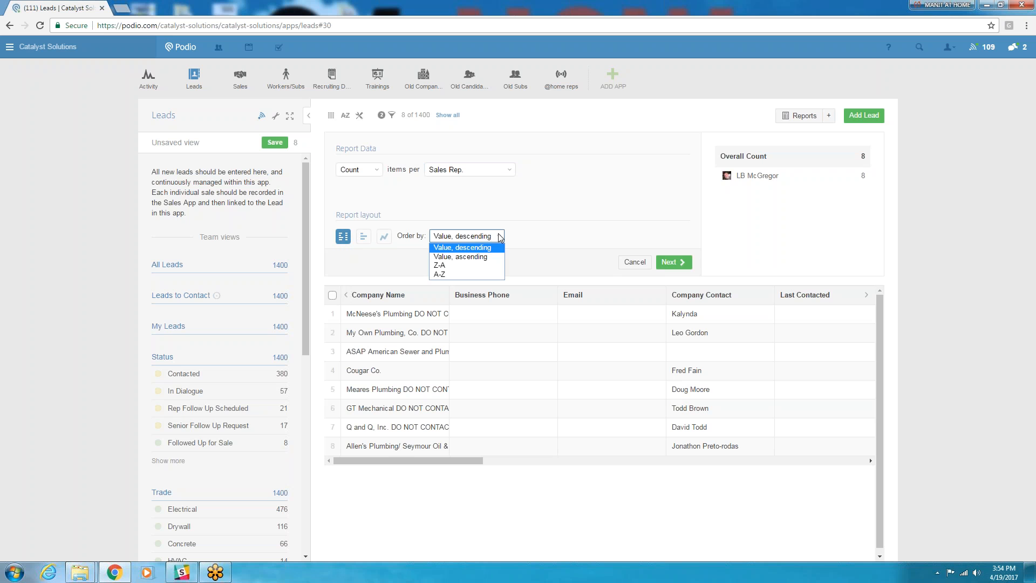
left_click(499, 238)
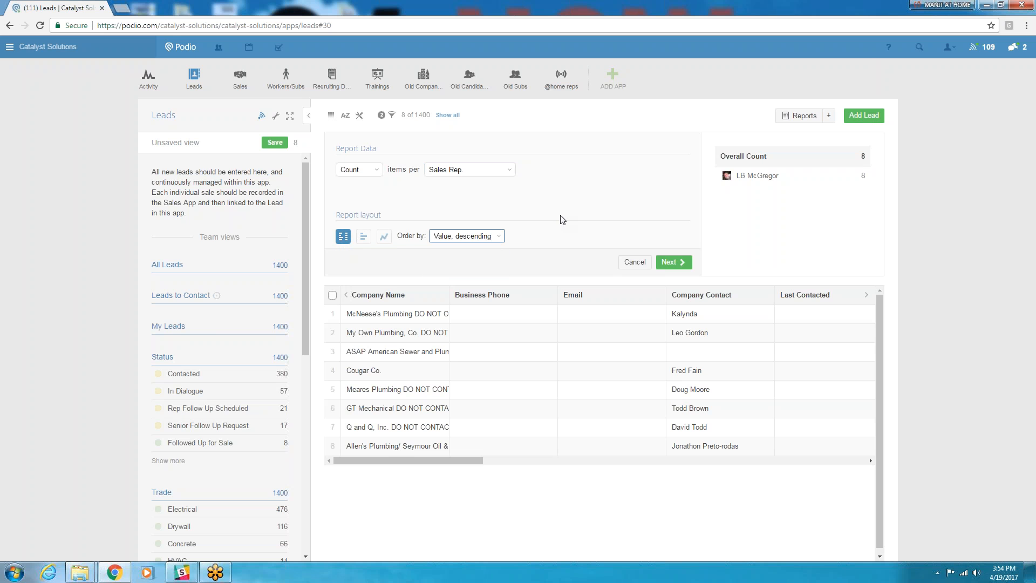
left_click(511, 170)
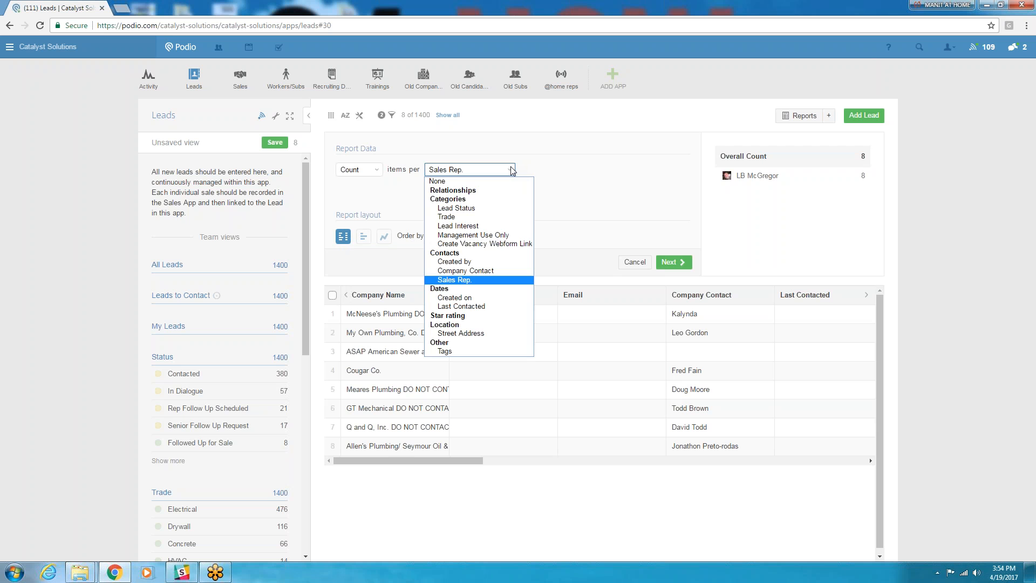
left_click(475, 280)
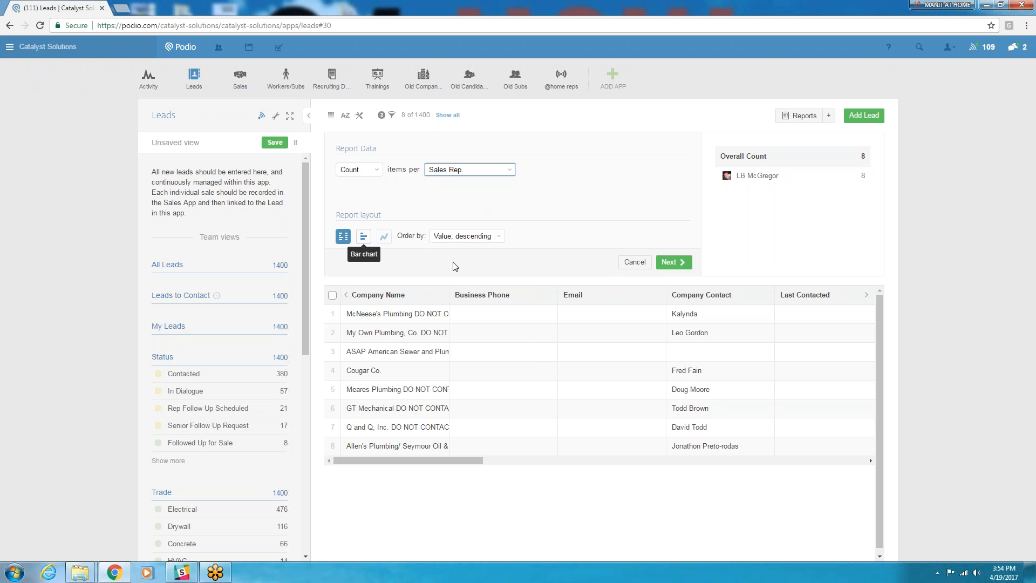
- Continue to the report's display settings and title it "my plumbing companies"
left_click(670, 261)
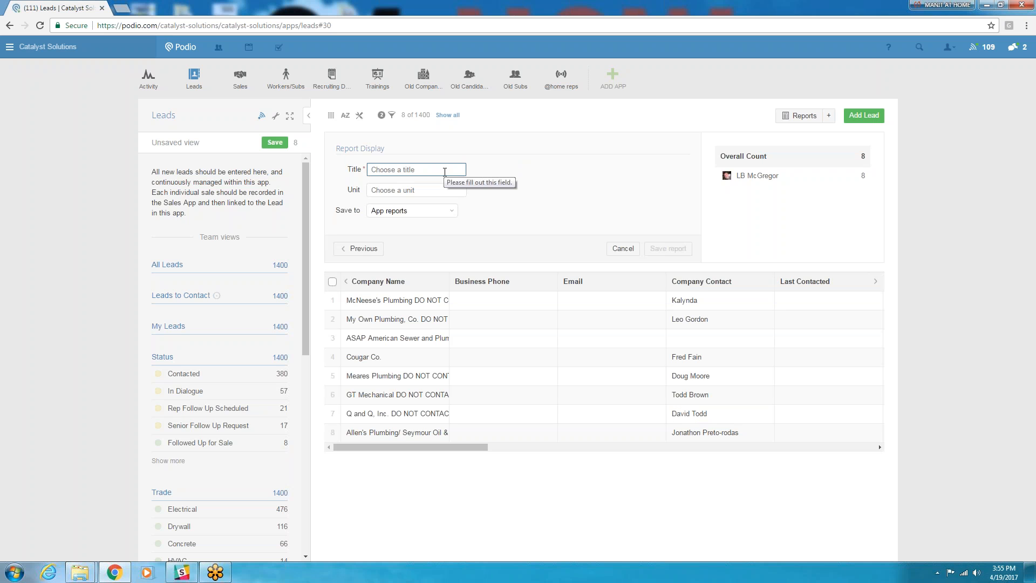
type("my plumbing companies")
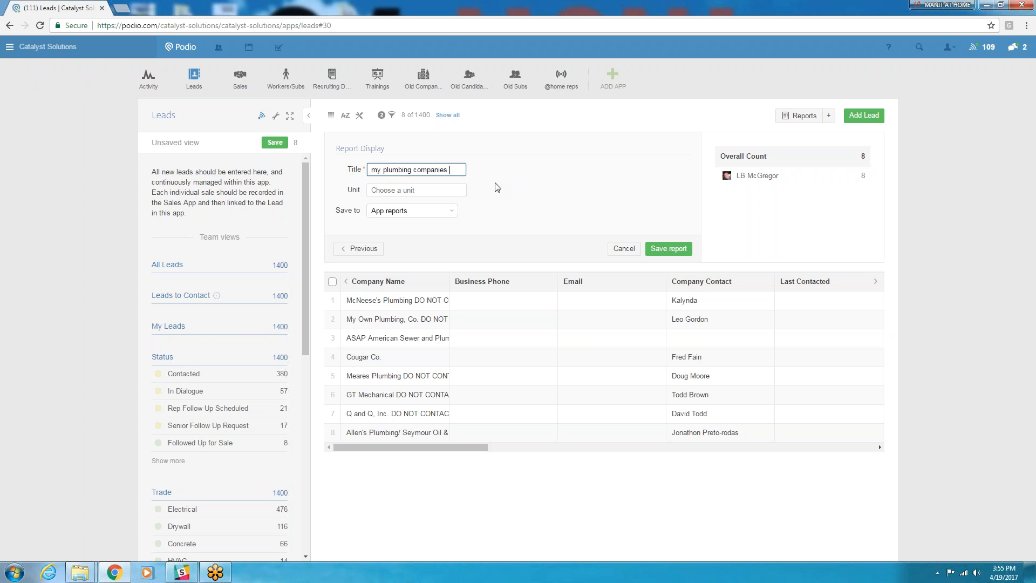
- Leave the unit empty, save the report to your home page and find its tile there
left_click(432, 190)
left_click(452, 214)
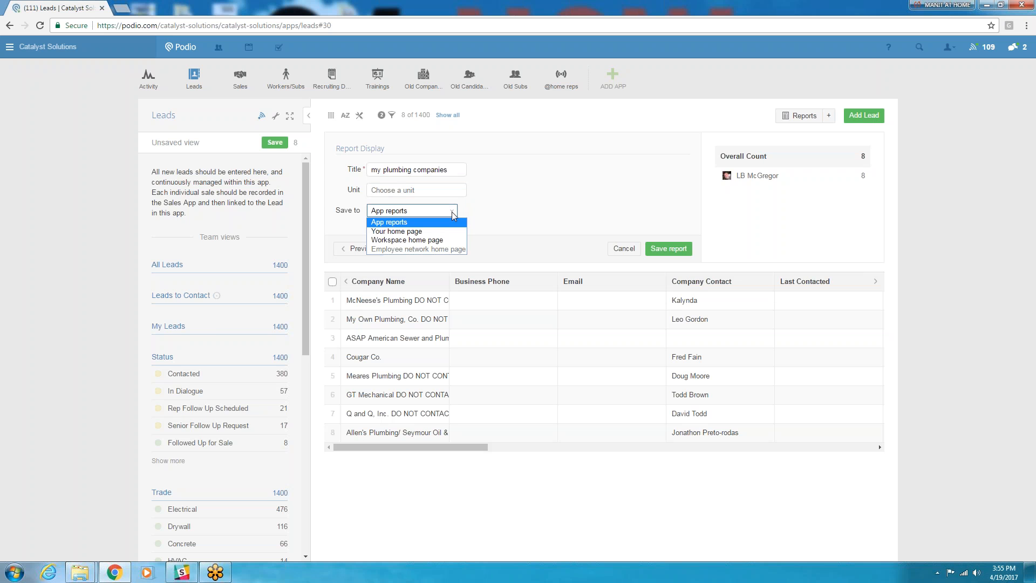
left_click(407, 232)
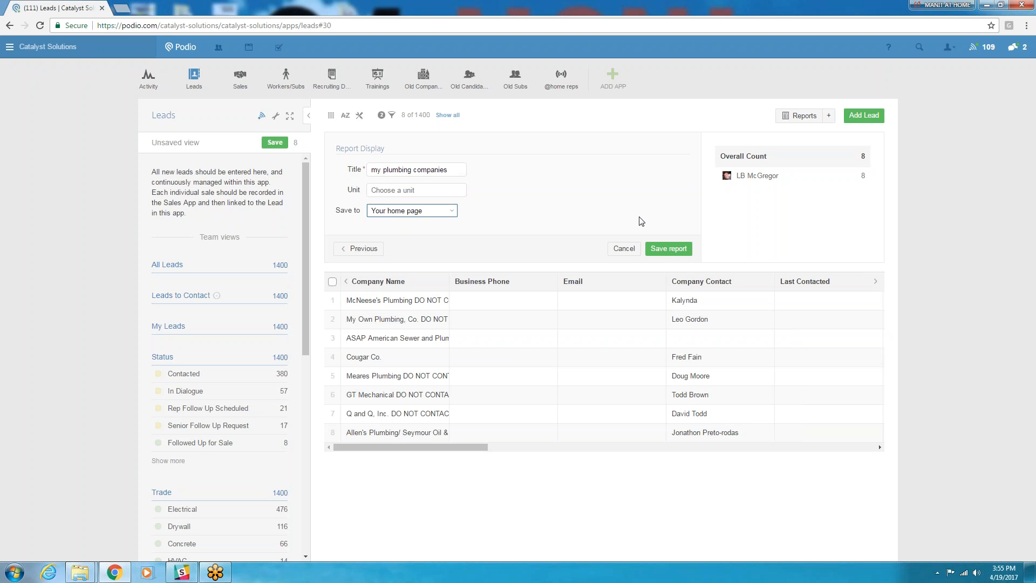
left_click(662, 253)
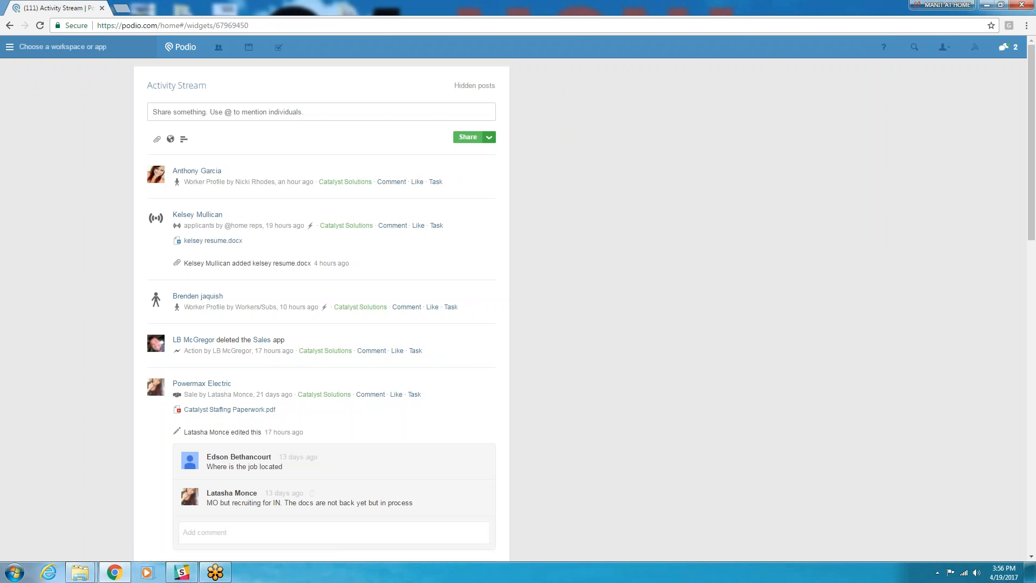
scroll(518, 307, "down", 3)
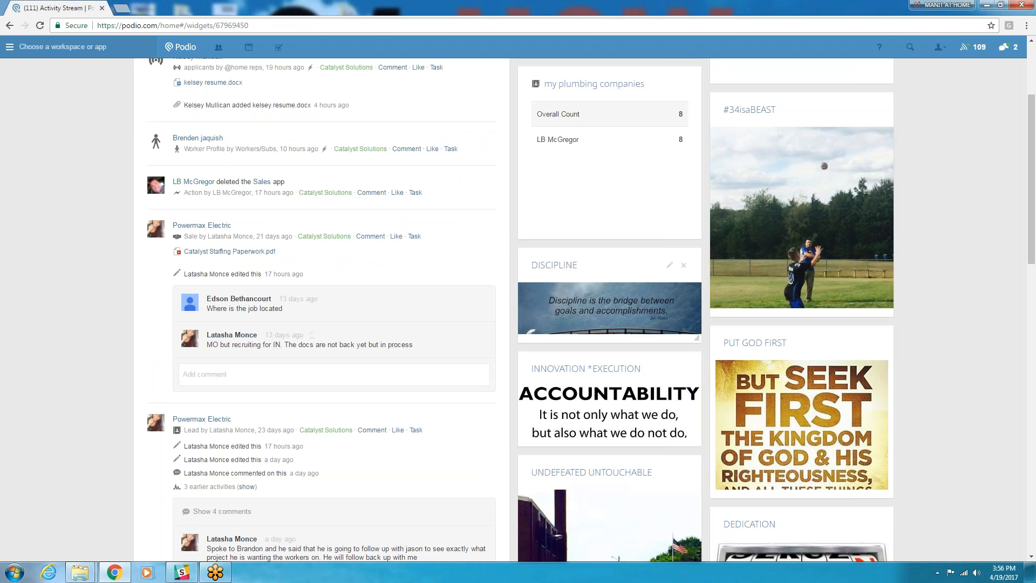